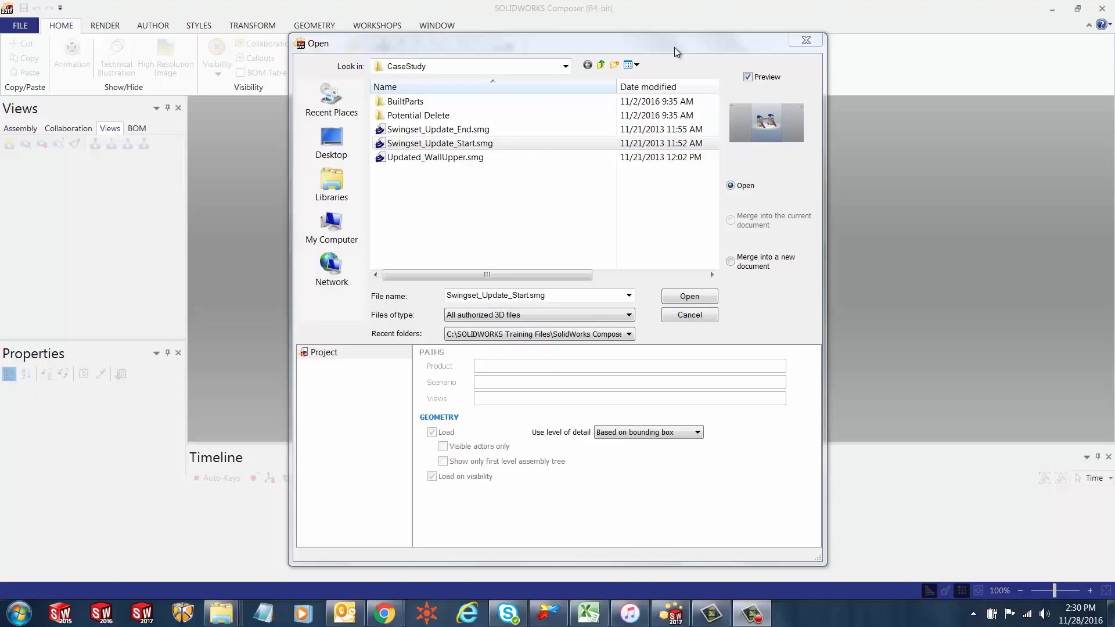
Step: Open Swingset_Update_Start.smg from the Open dialog
left_click_drag(653, 47, 933, 51)
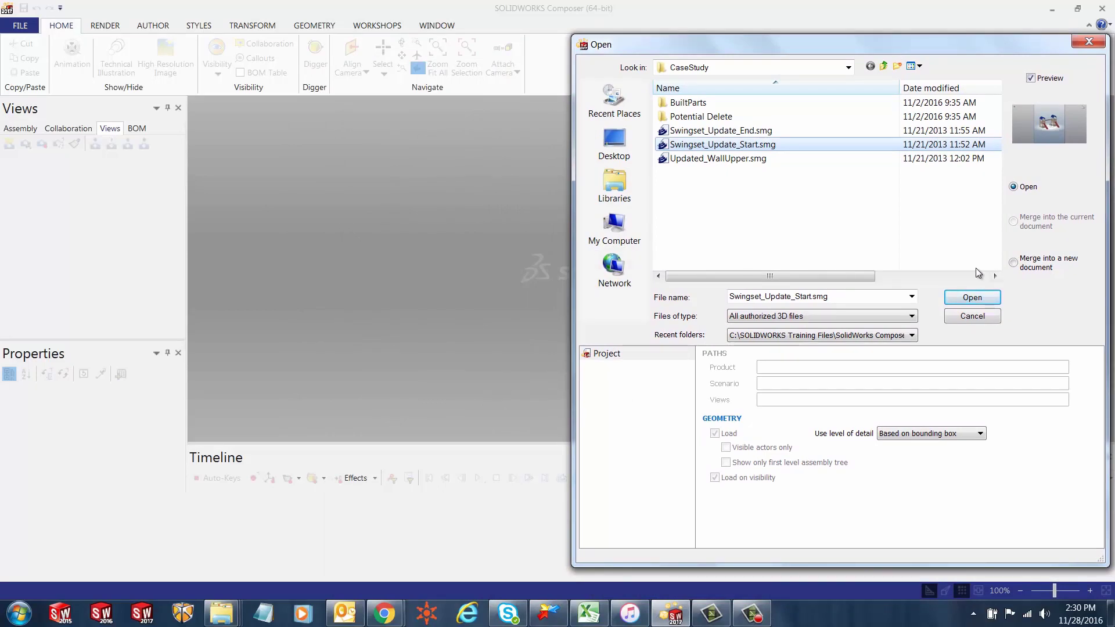
left_click(972, 297)
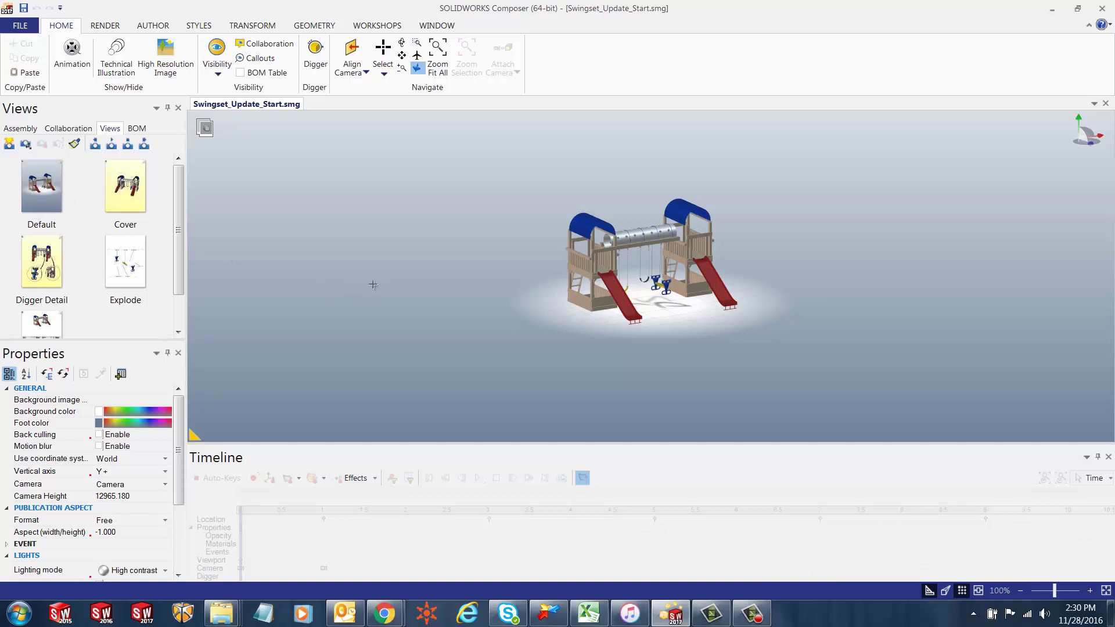
Step: Select the left red slide, Slide-1, in the swingset model
scroll(613, 243, "up", 3)
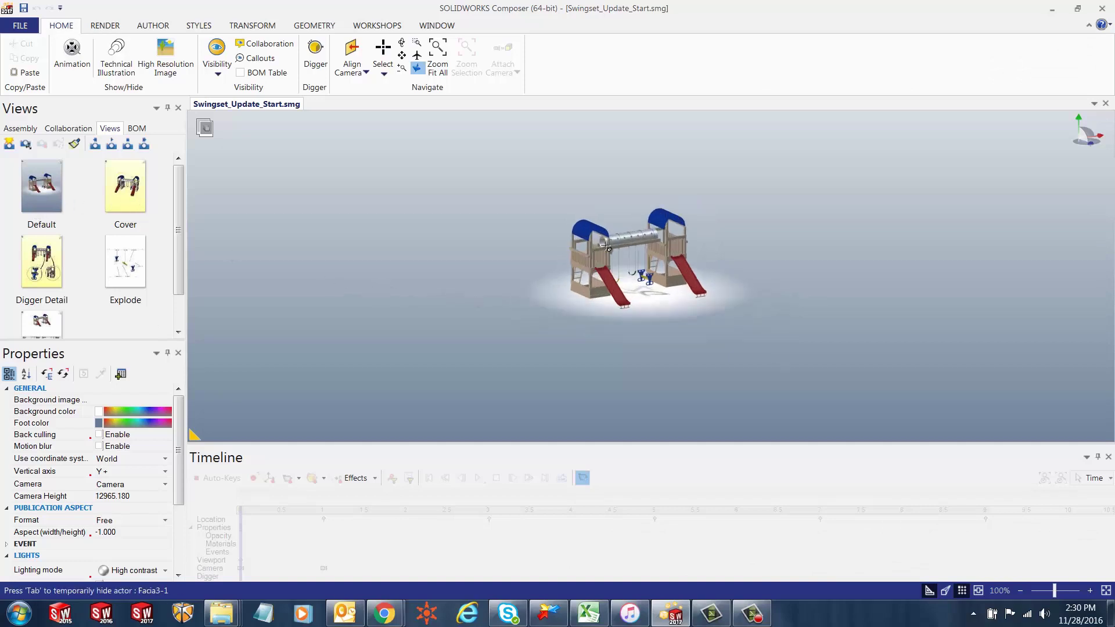
left_click(617, 338)
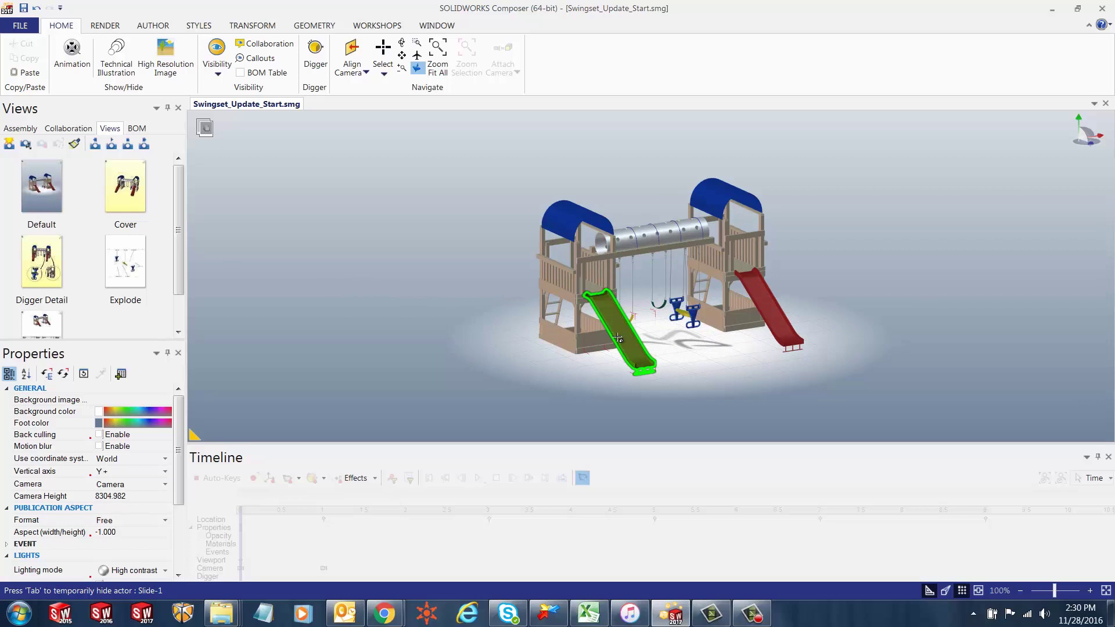
left_click(617, 338)
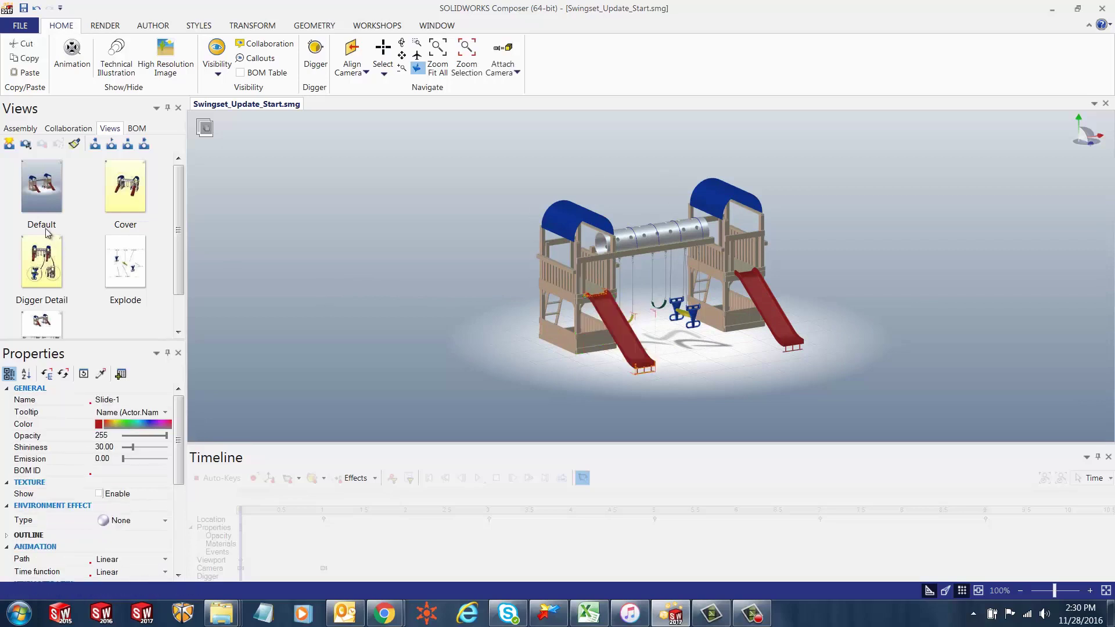
Step: Step through the Default, Cover, Digger Detail, Explode and BOM saved views
left_click(35, 192)
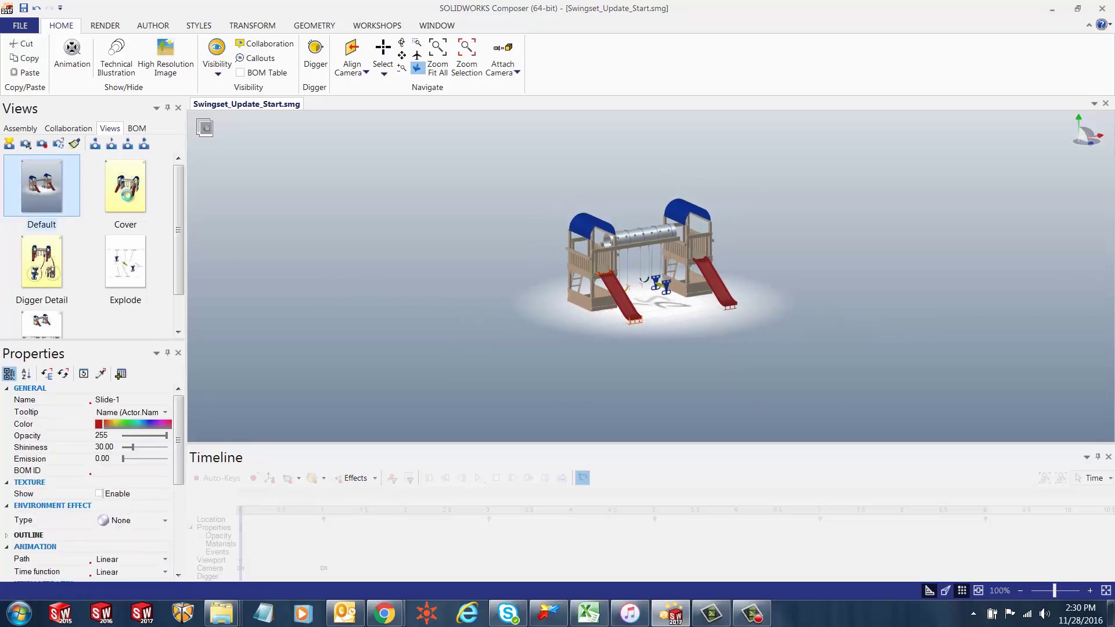
left_click(127, 195)
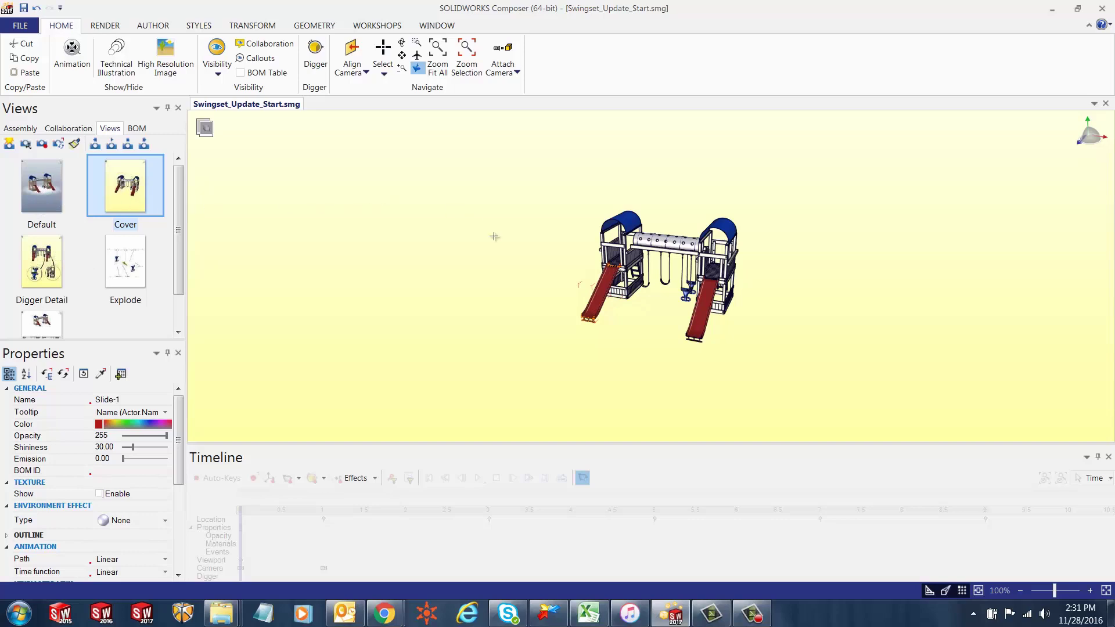
left_click_drag(531, 237, 620, 265)
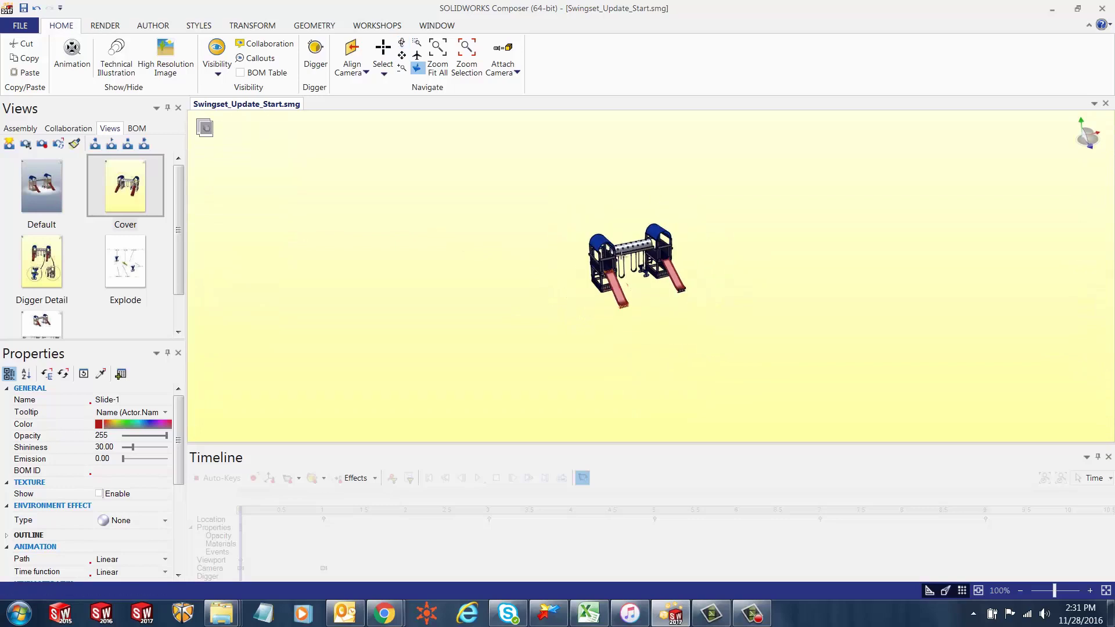
left_click(45, 259)
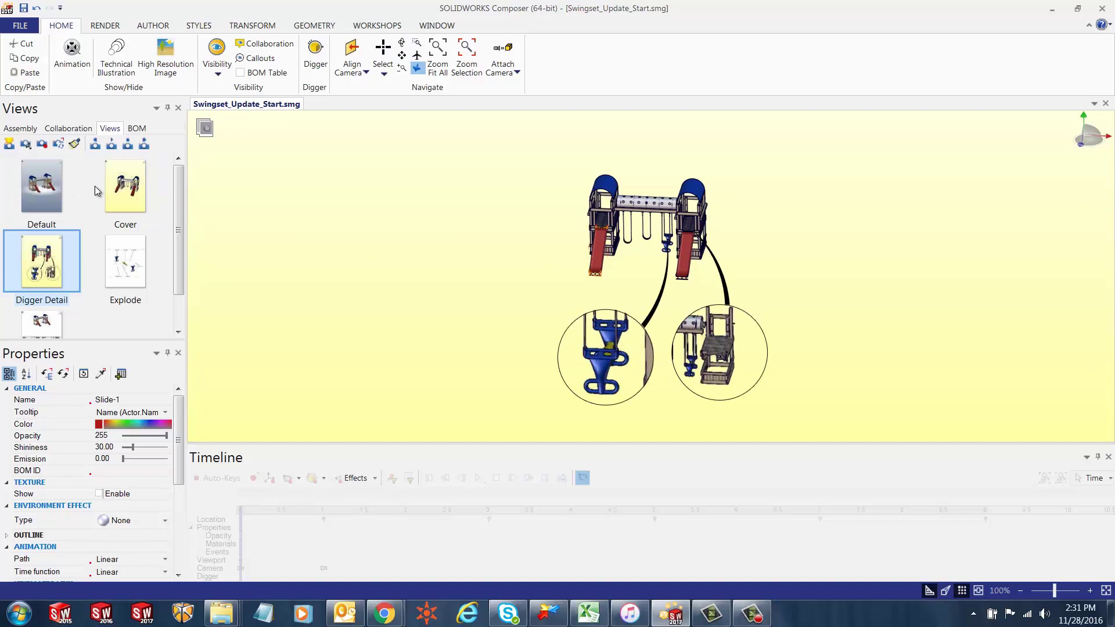
left_click(123, 190)
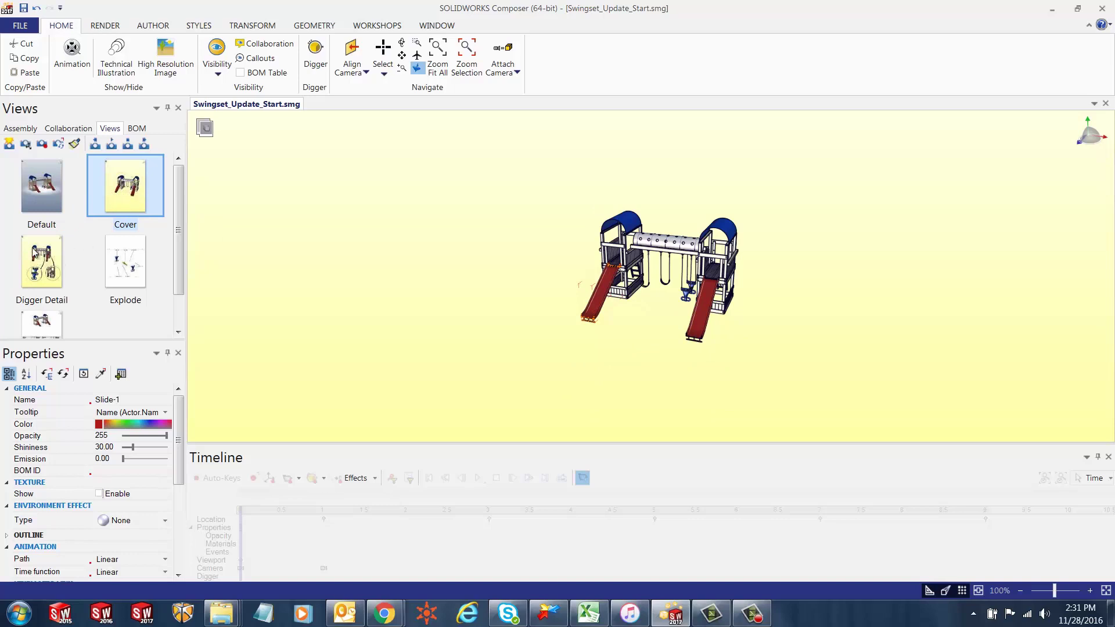
left_click(55, 259)
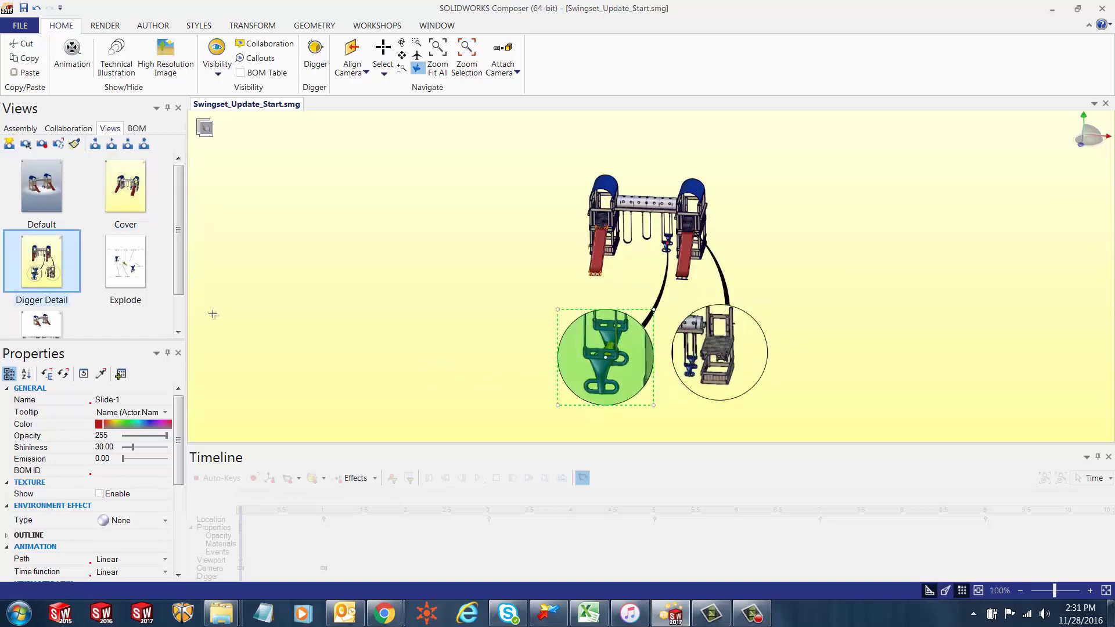
left_click(127, 245)
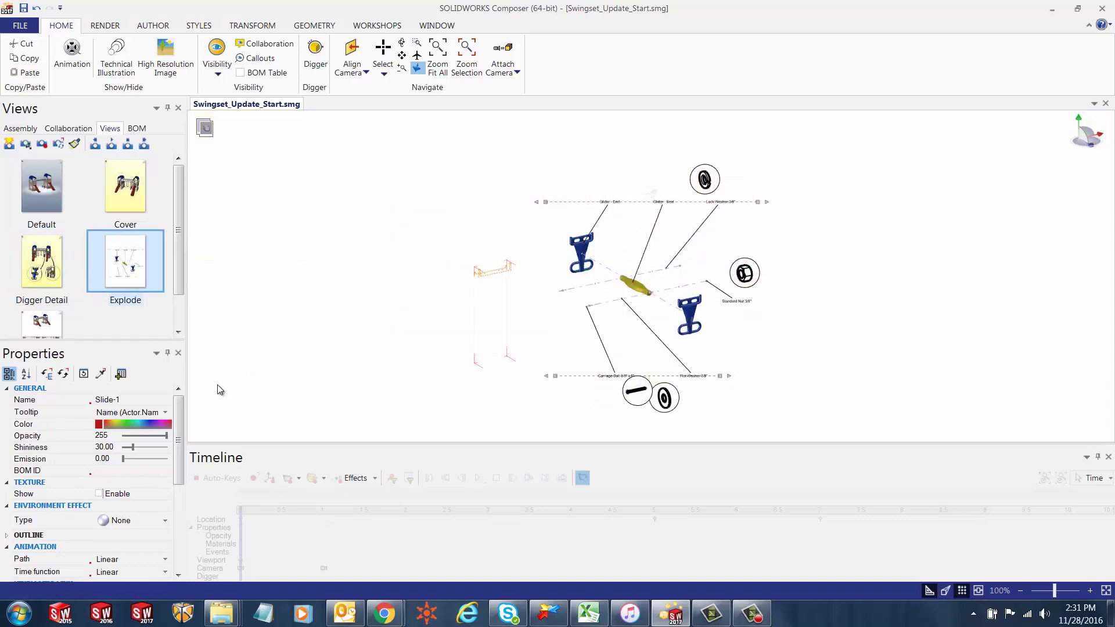
left_click(36, 323)
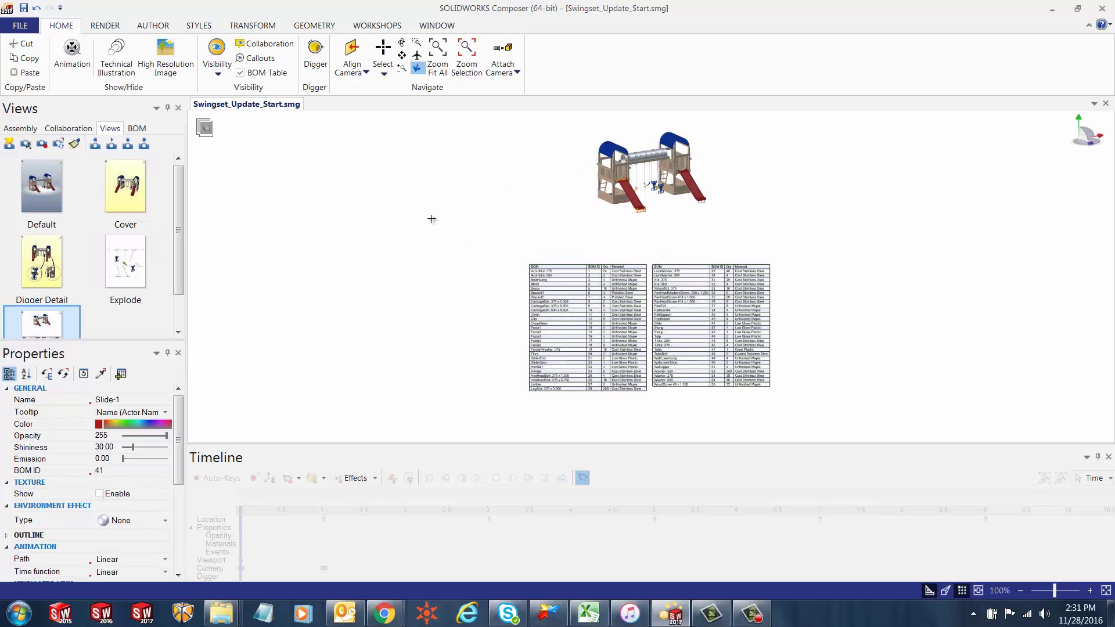
Step: Open Swingset_Update_End.smg from the CaseStudy folder as a second document
left_click(21, 27)
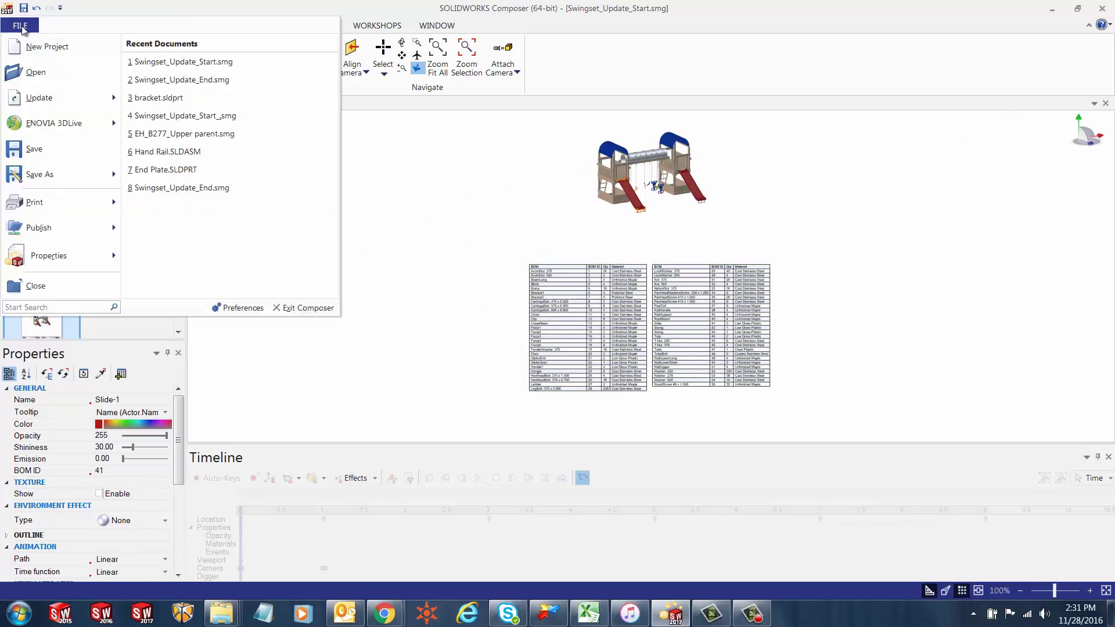
left_click(52, 69)
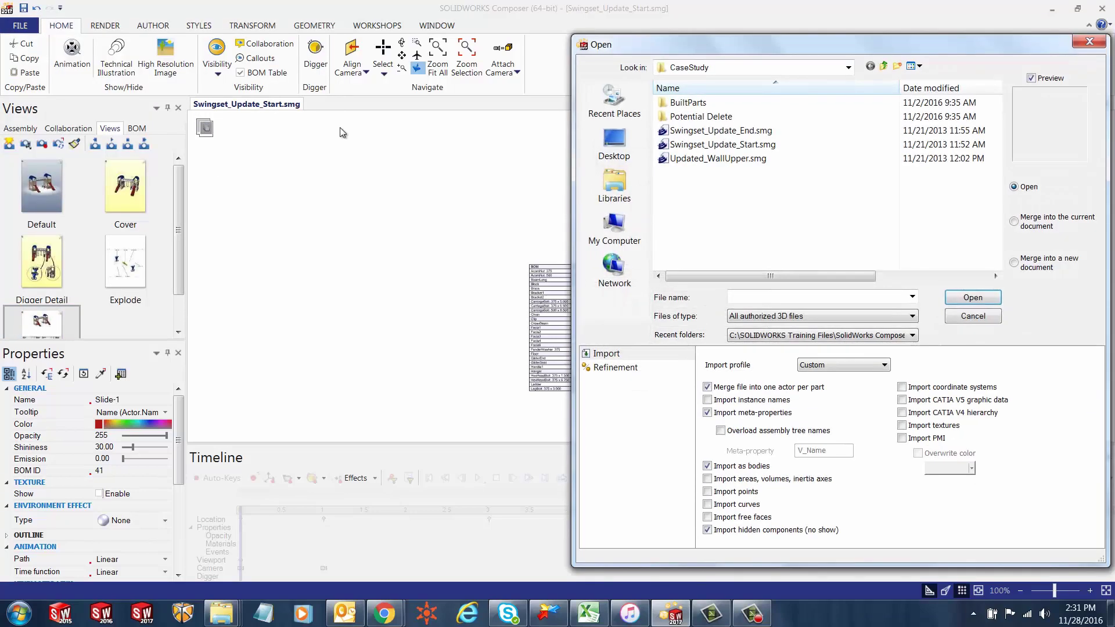
left_click(62, 206)
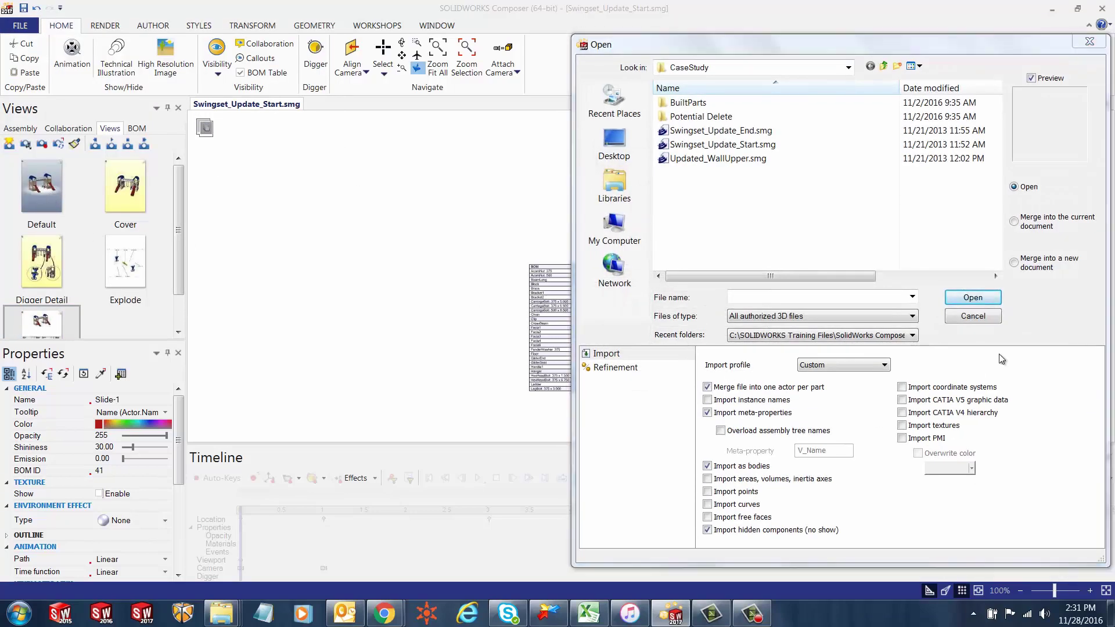
left_click(719, 145)
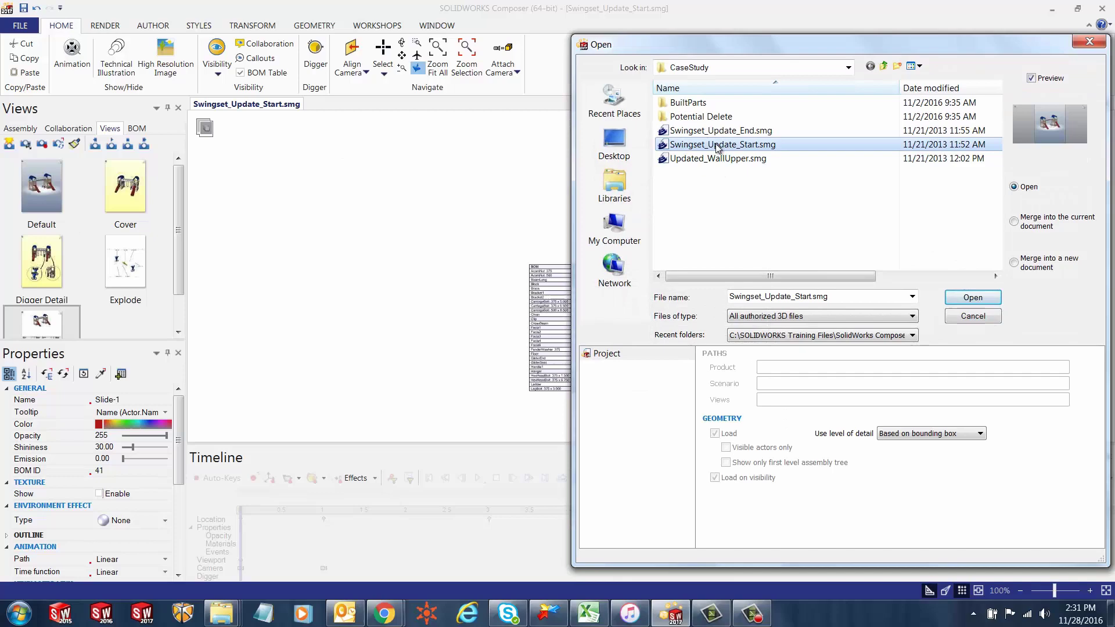
left_click(714, 131)
left_click(971, 297)
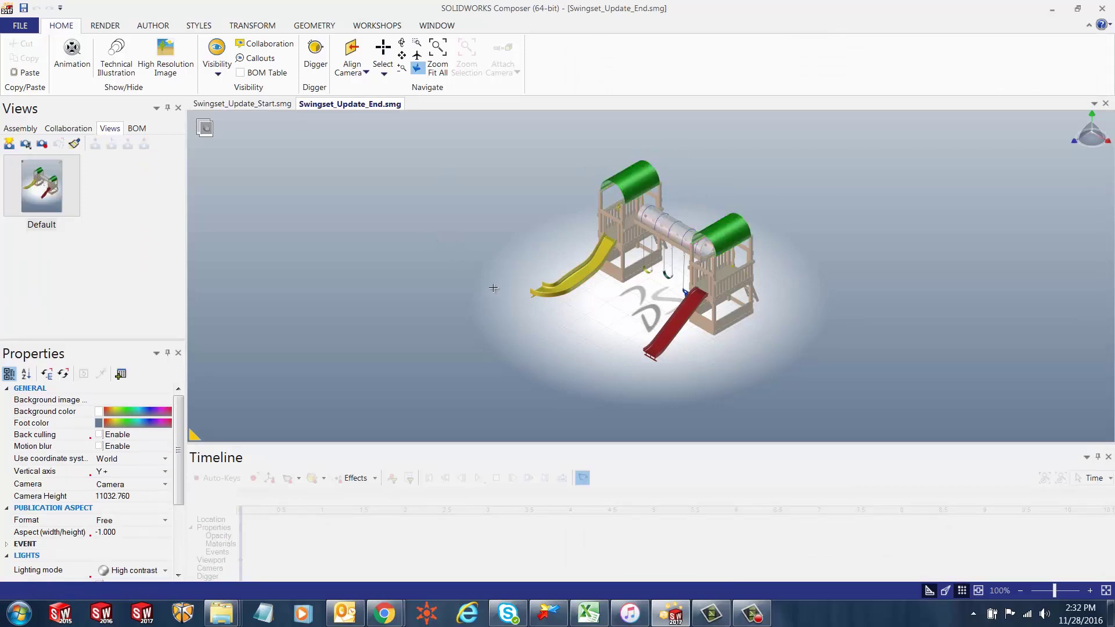
right_click_drag(490, 242, 581, 268)
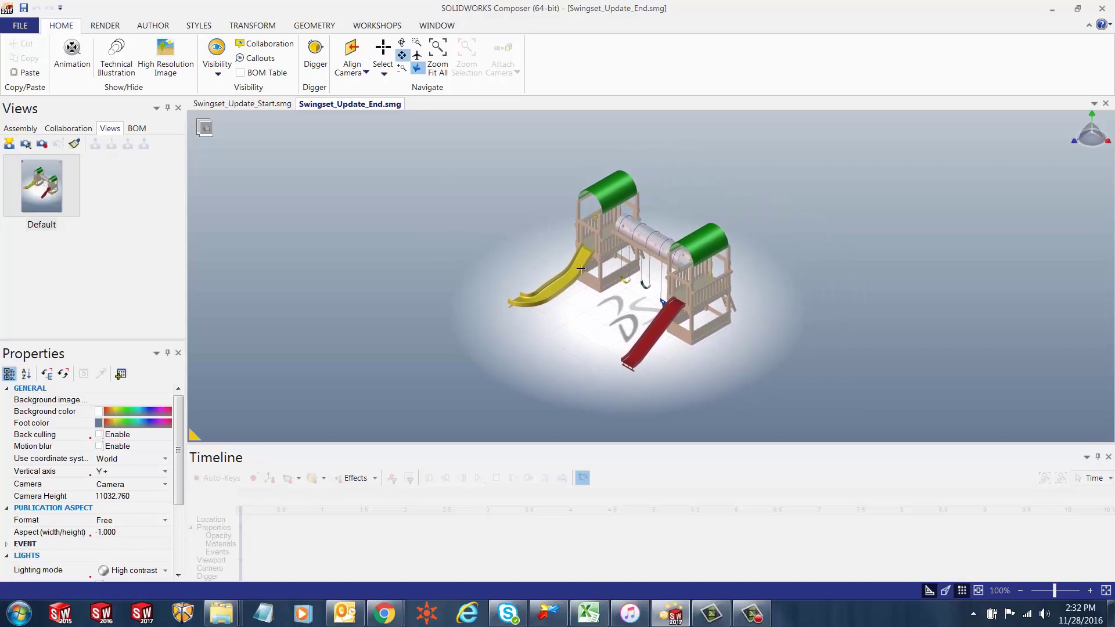
scroll(579, 266, "down", 1)
scroll(580, 266, "up", 3)
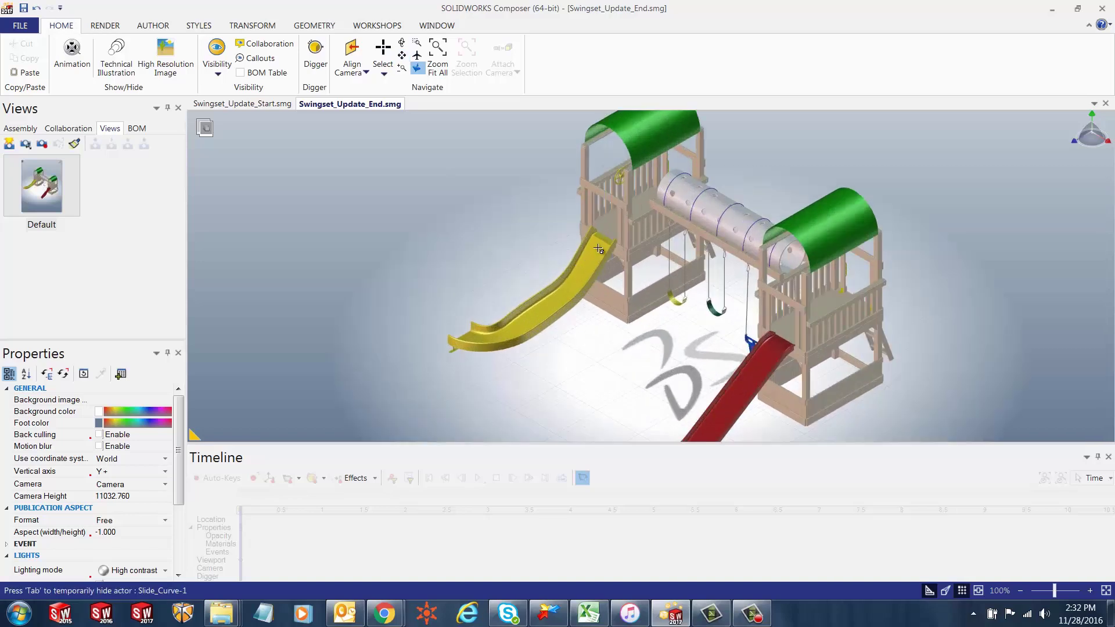
left_click(599, 250)
left_click(642, 140)
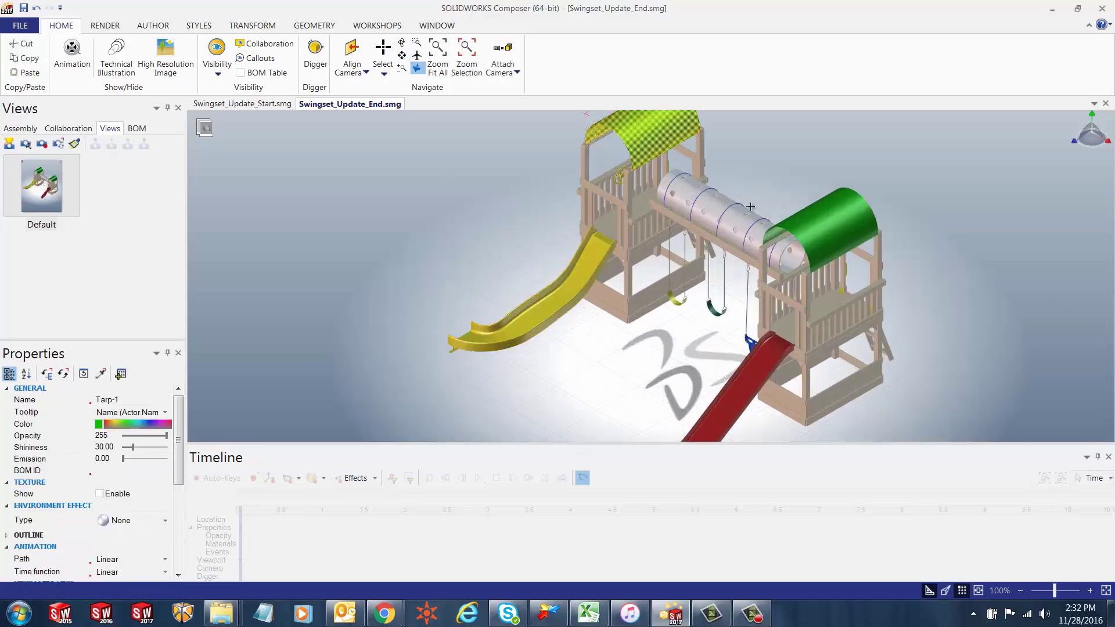
left_click(818, 230)
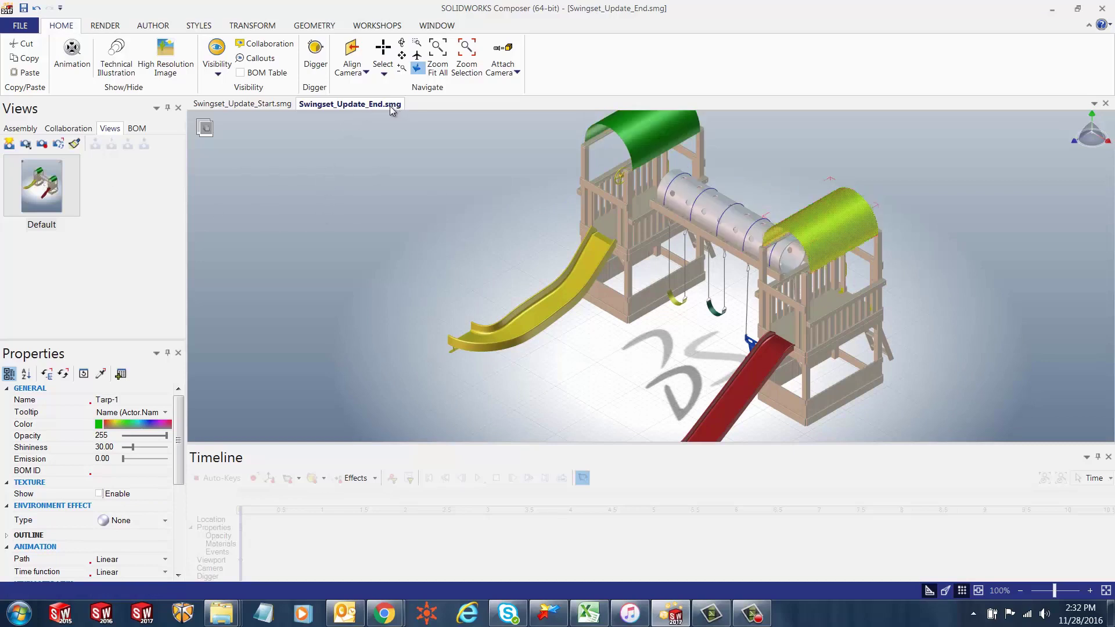
scroll(555, 238, "down", 3)
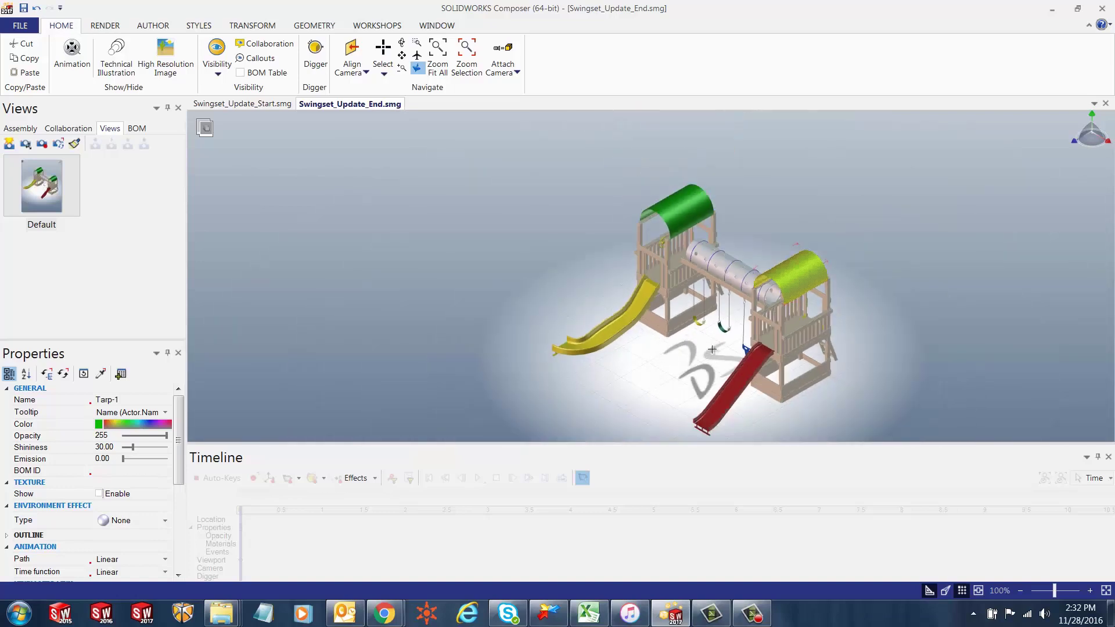
left_click_drag(713, 349, 441, 325)
left_click_drag(110, 207, 101, 266)
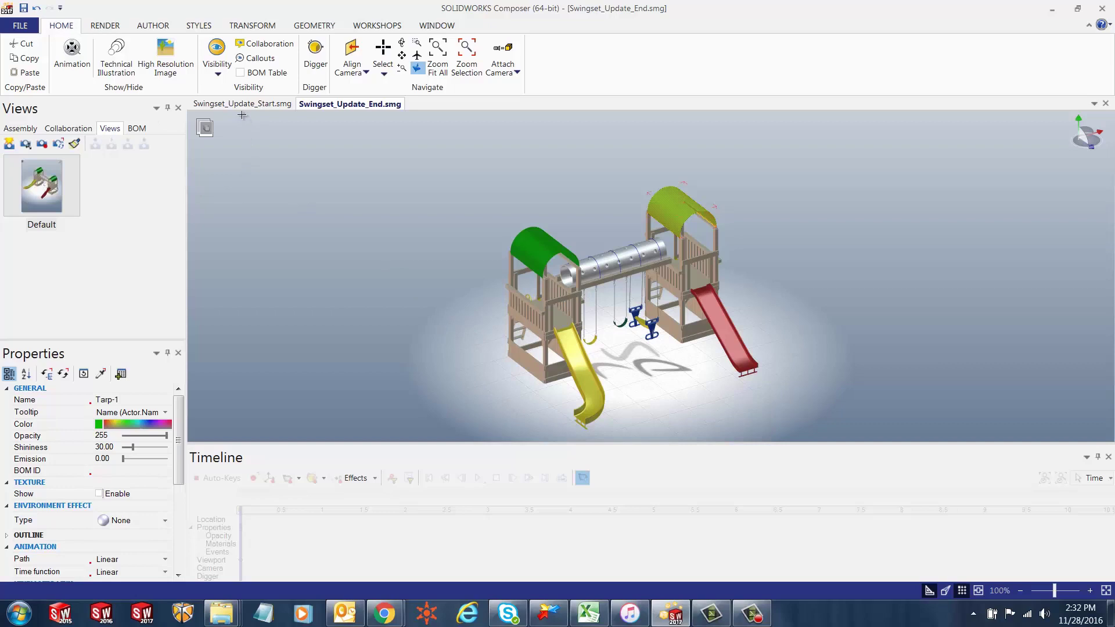
Step: Return to the Swingset_Update_Start.smg document and apply its Default view
left_click(266, 103)
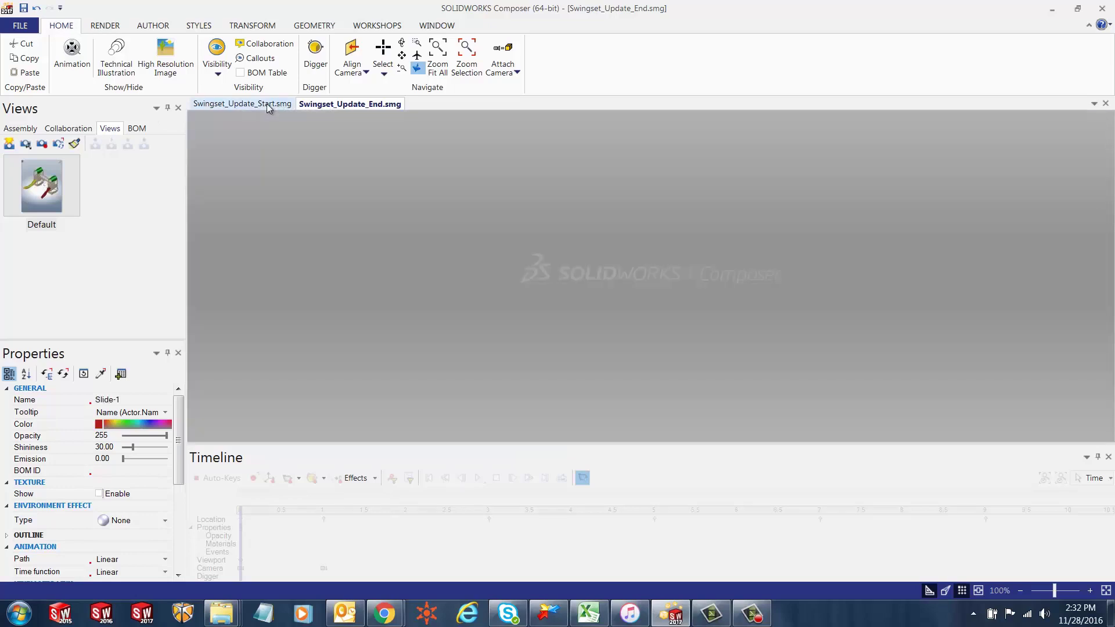
left_click(51, 191)
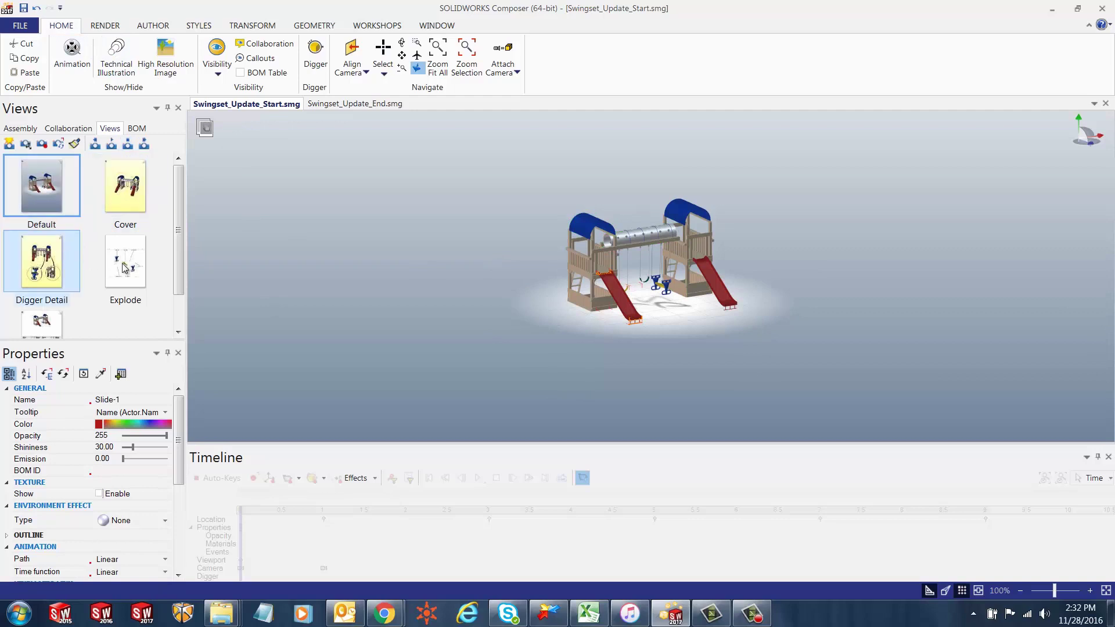
Step: Bring up FILE > Update to reach the SOLIDWORKS Composer Document option
left_click(22, 26)
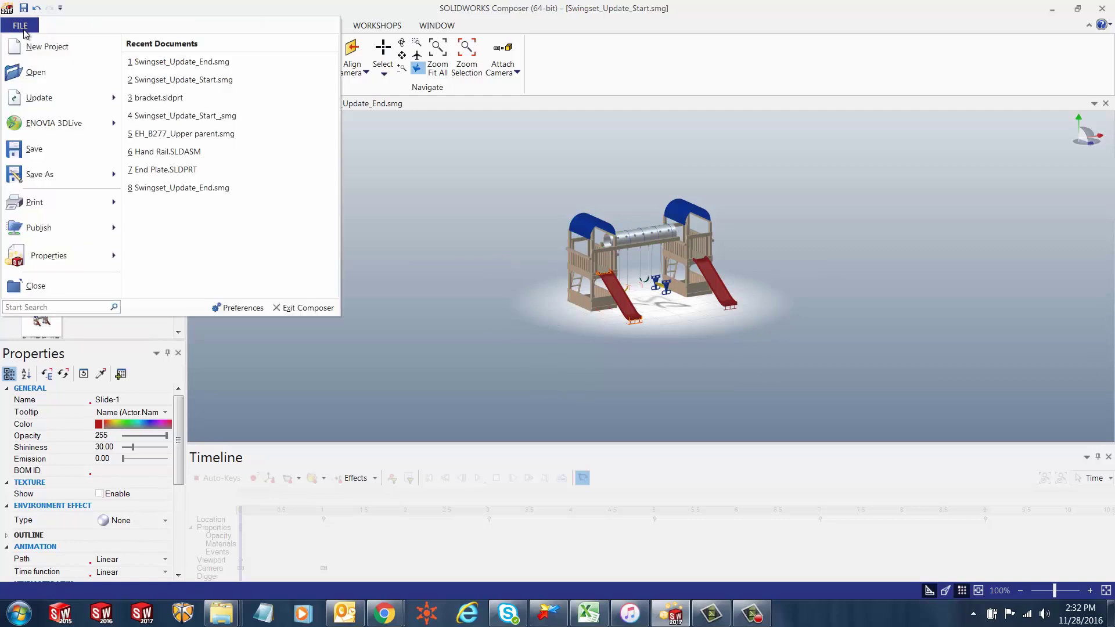
mouse_move(51, 102)
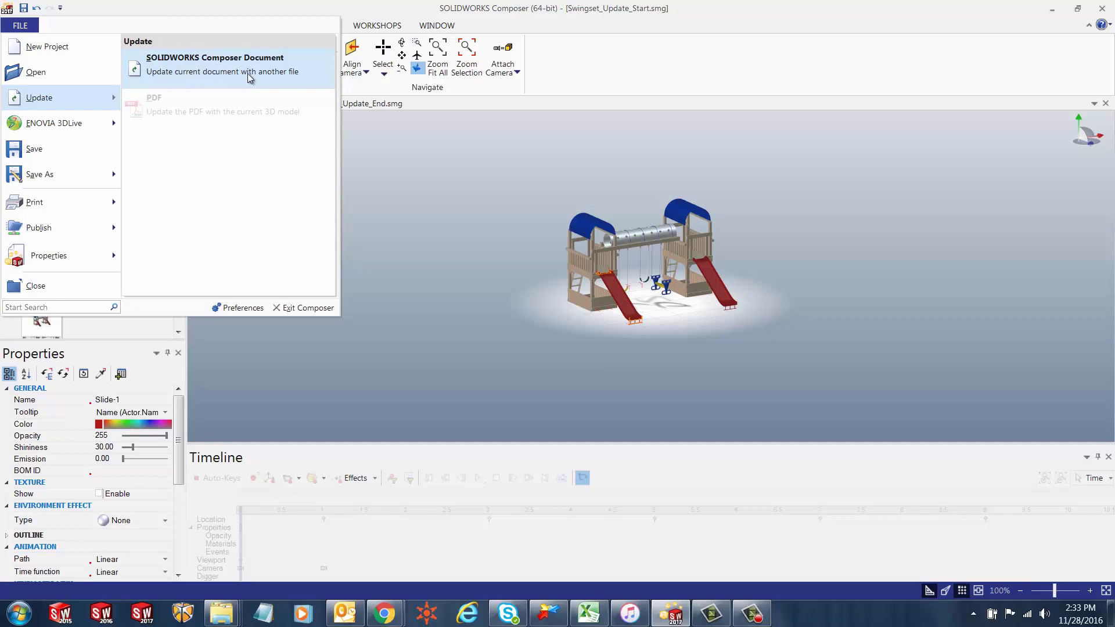
Step: Update the Start document using Swingset_Update_End.smg as the Composer update file
left_click(292, 66)
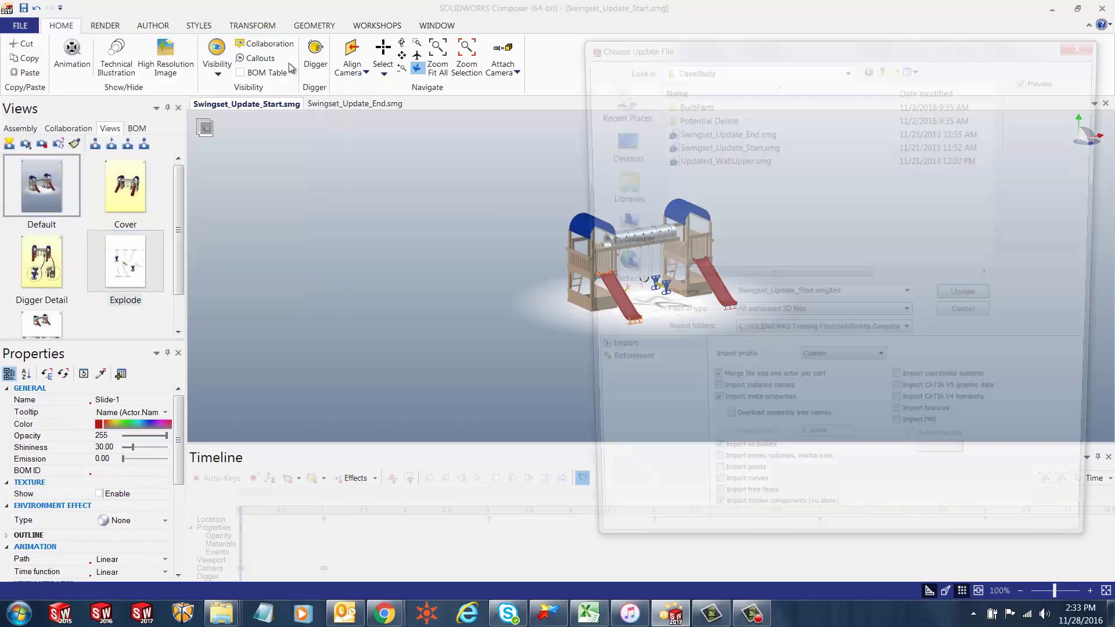
left_click_drag(711, 46, 168, 87)
left_click(164, 186)
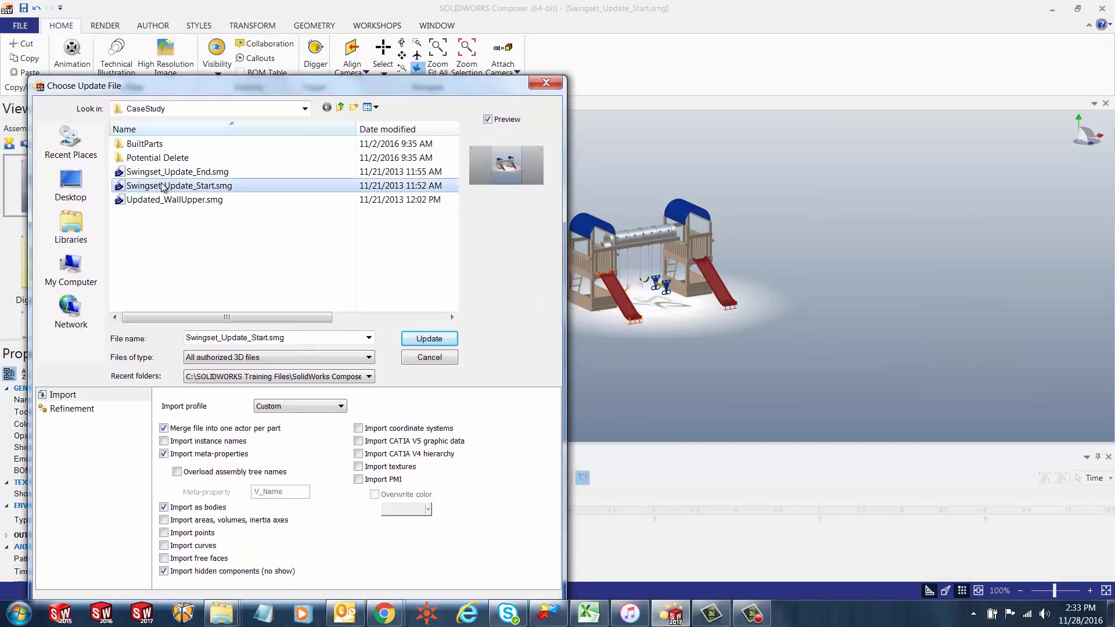
left_click(166, 173)
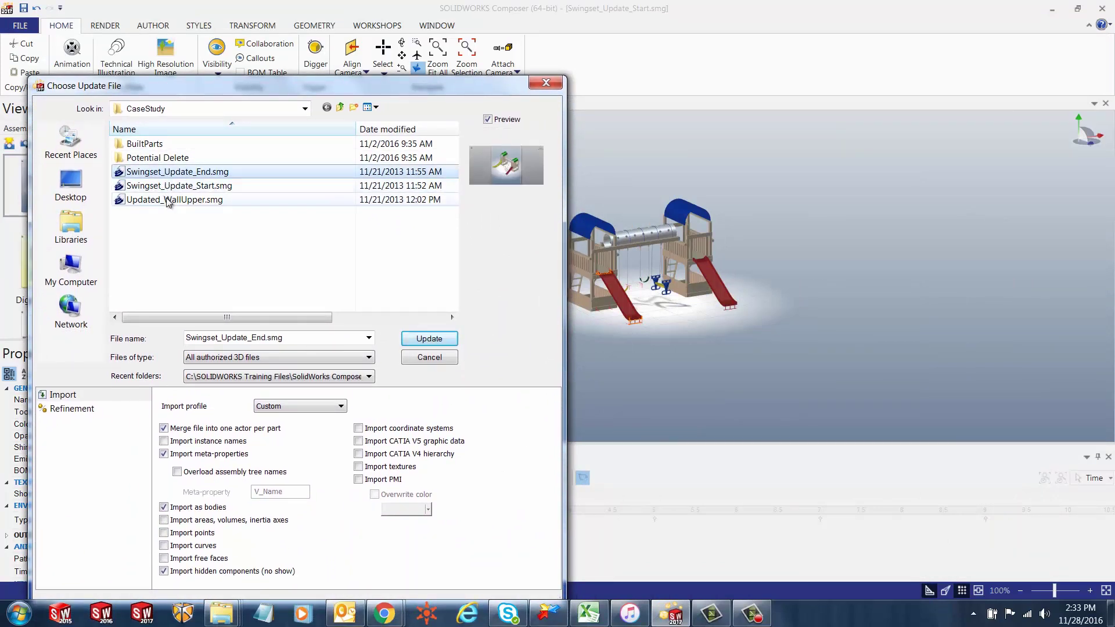
left_click(166, 199)
left_click(167, 174)
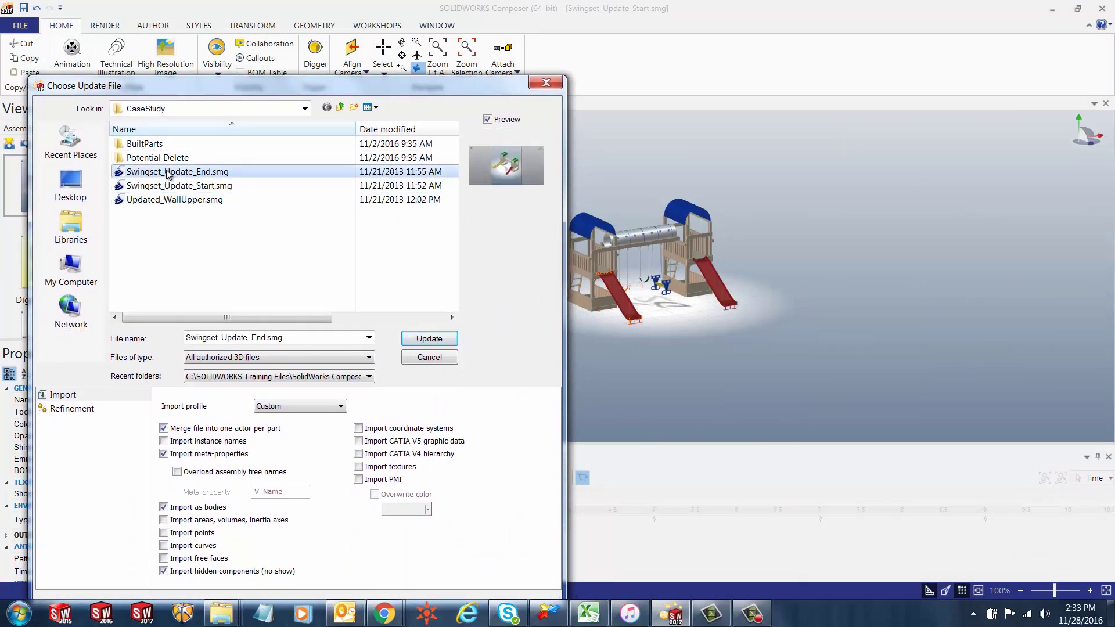
left_click(439, 341)
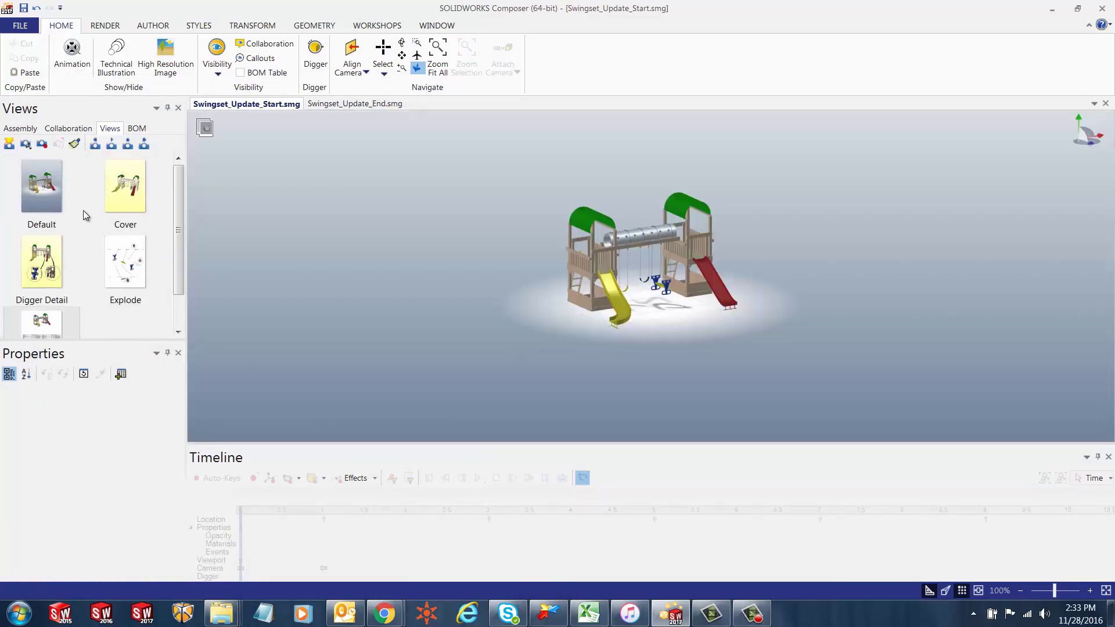
Step: Save the updated Default view as new View 1, then check Cover, BOM1 and Digger Detail
left_click(39, 194)
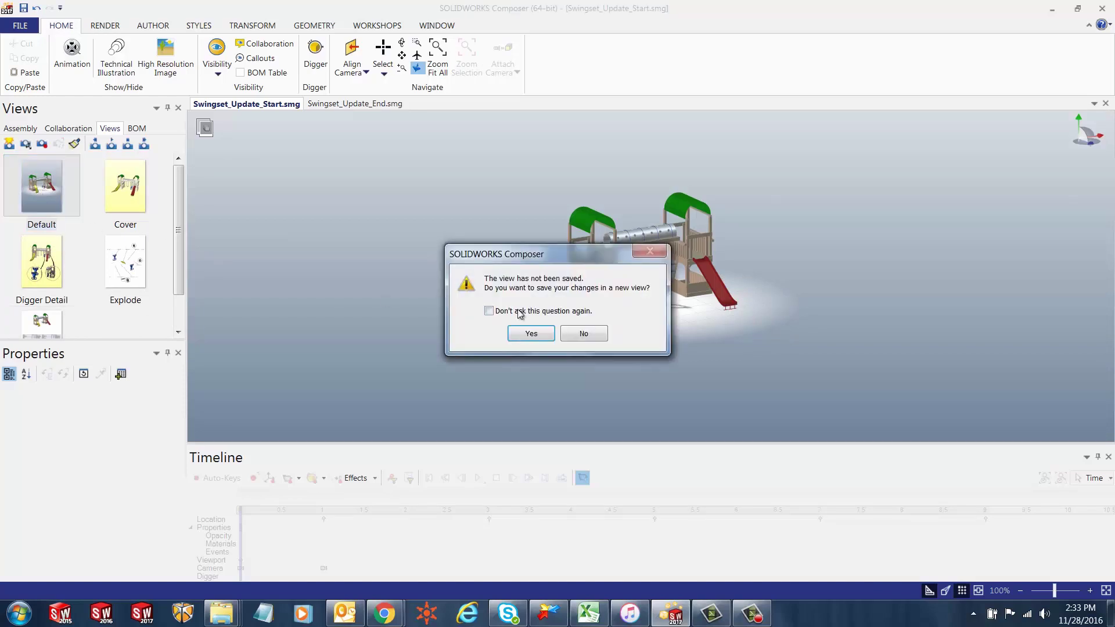
left_click(532, 334)
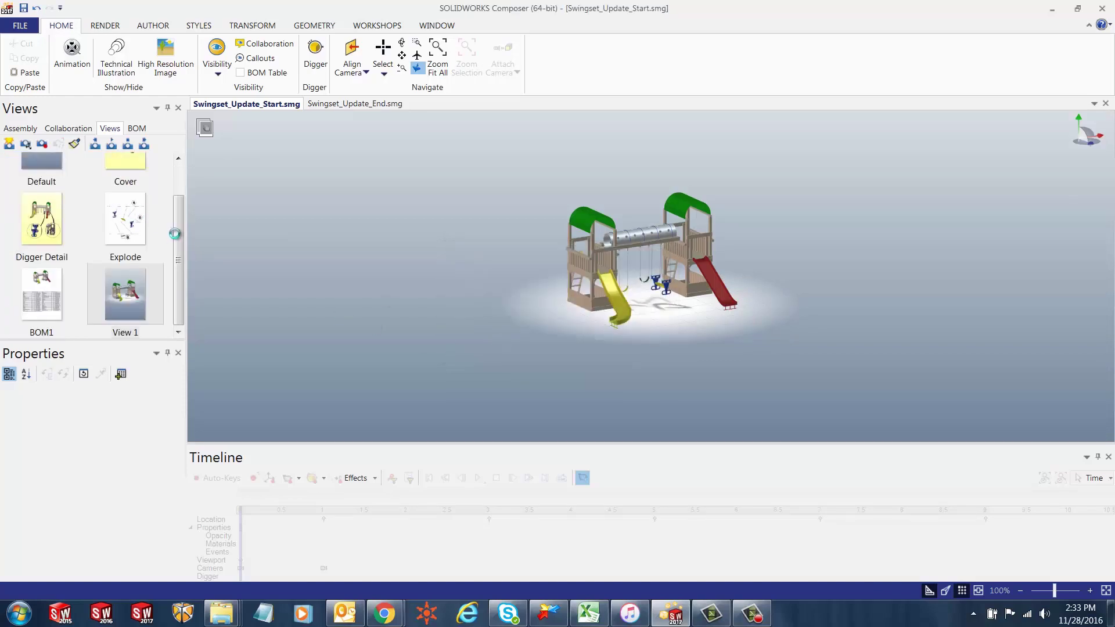
scroll(177, 234, "up", 2)
left_click(138, 198)
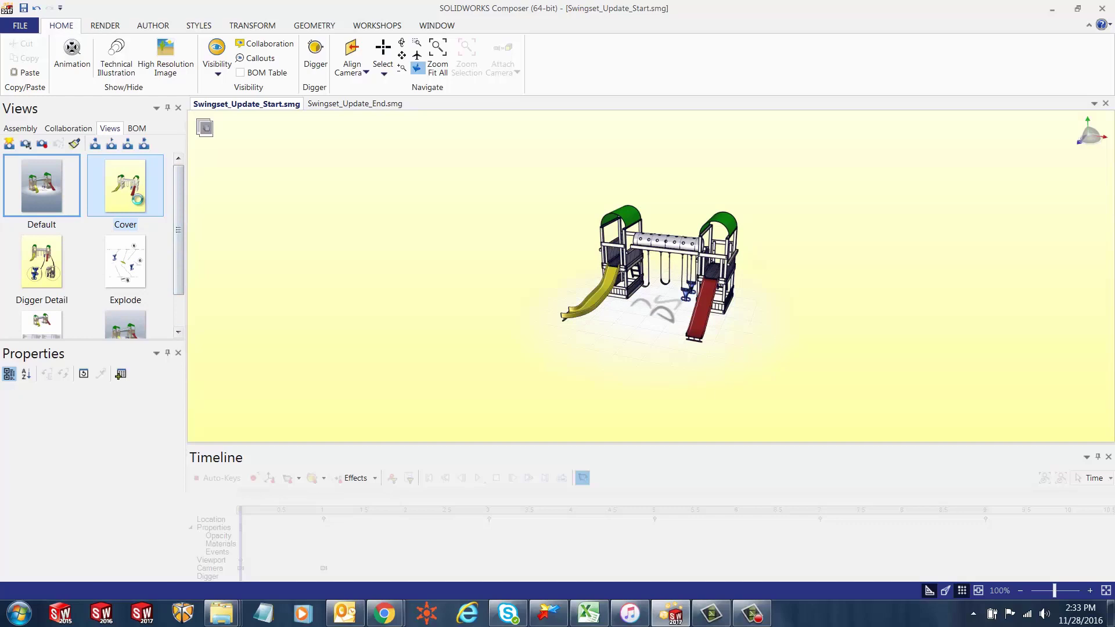
left_click(28, 322)
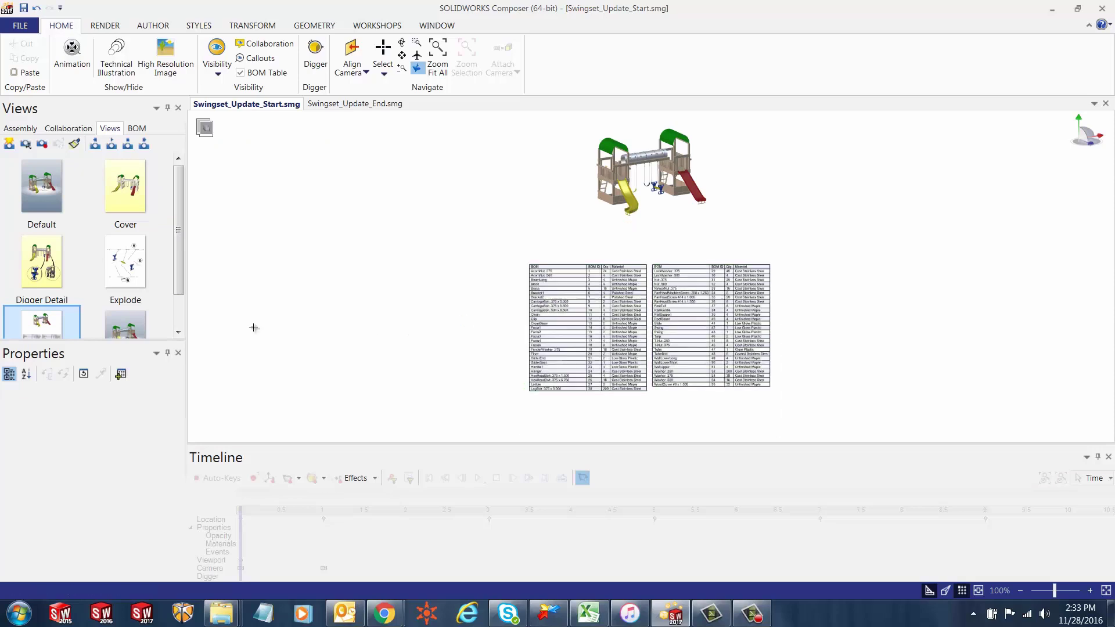
left_click(47, 243)
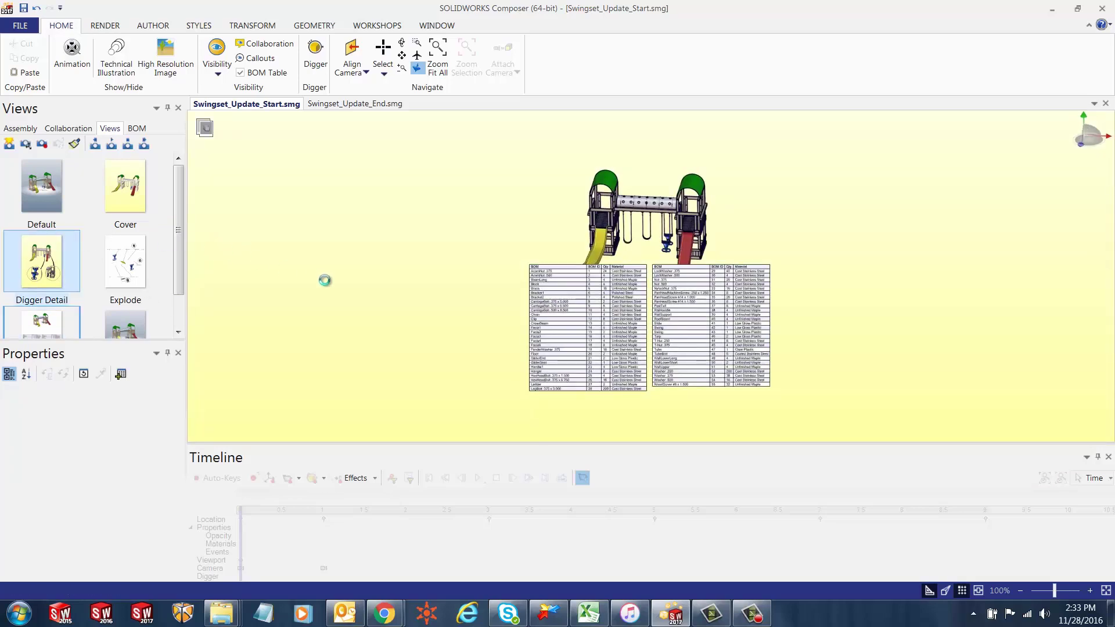